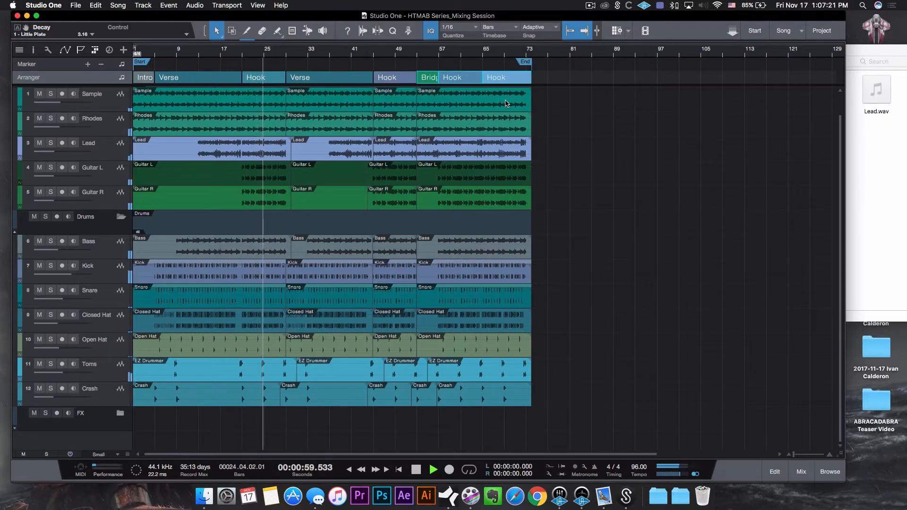
- Stop playback and open the mixing console
key("space")
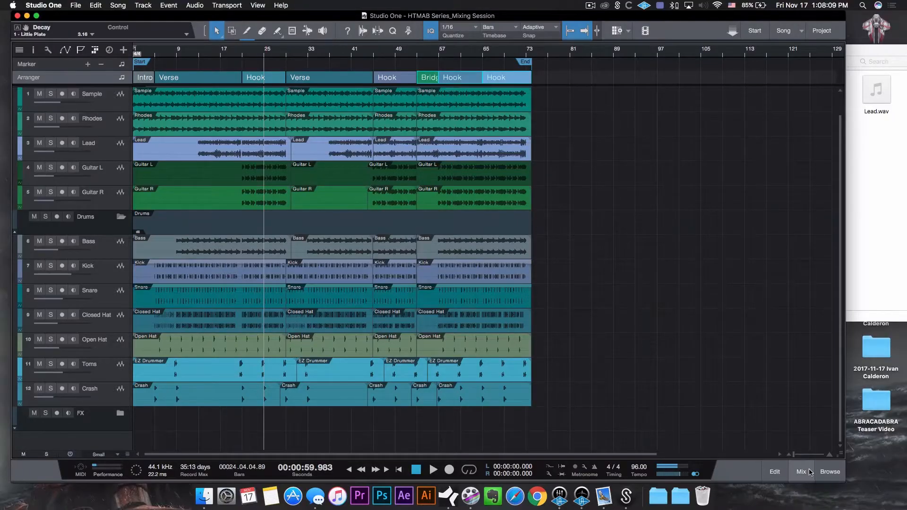
left_click(801, 472)
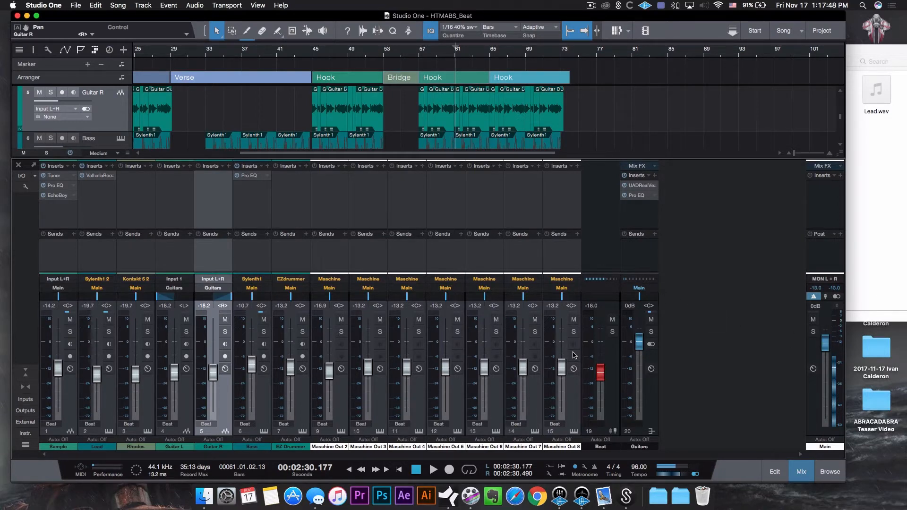
- Reset the Maschine Out 8 channel fader and the Beat master fader to 0 dB
left_click(575, 404)
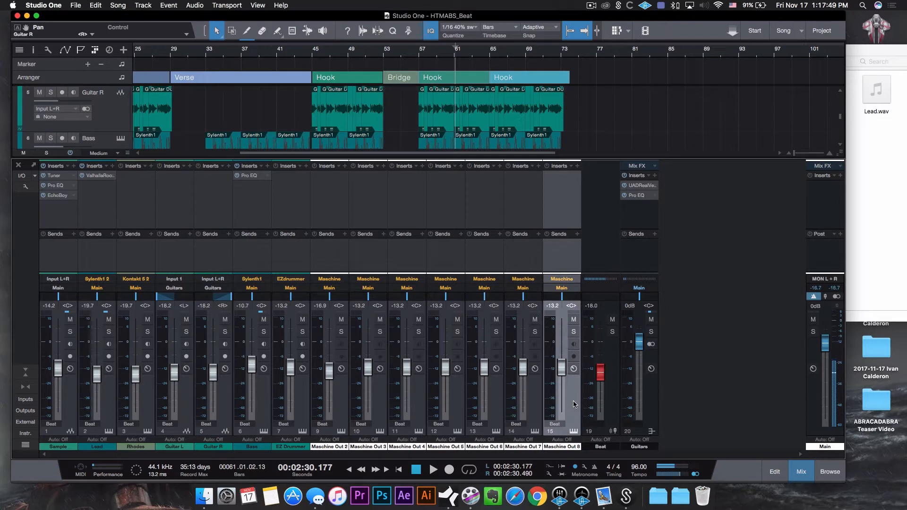
left_click(562, 365, "alt")
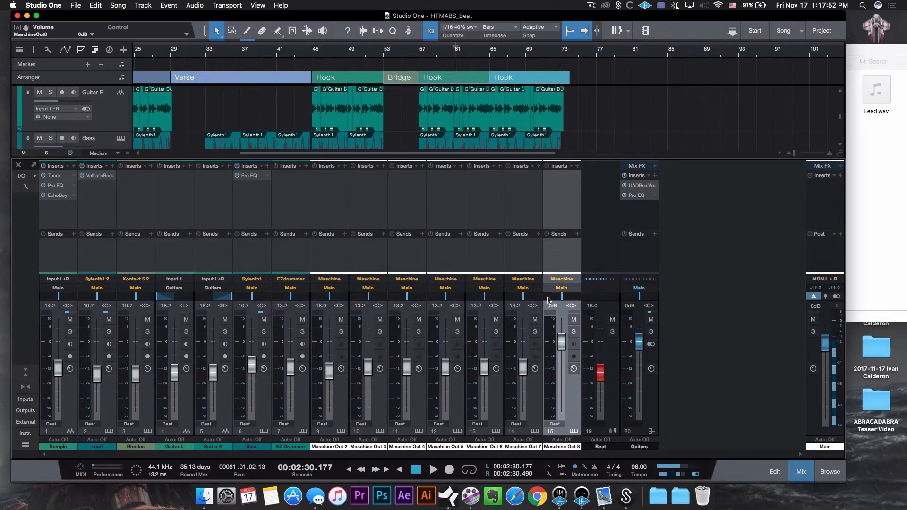
left_click(603, 422)
left_click(600, 373, "alt")
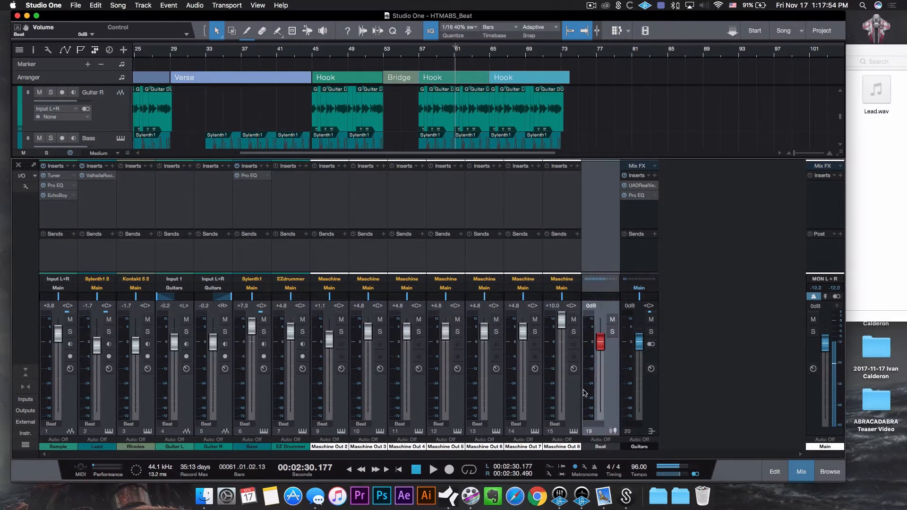
- Reset the volume faders of Maschine Out 8 down through Maschine Out 3 to 0 dB
left_click(562, 330)
left_click(570, 406)
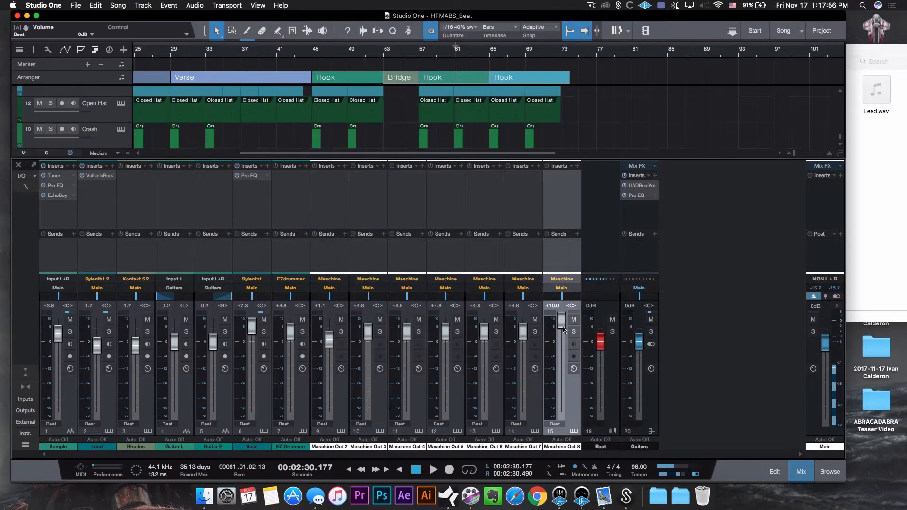
left_click(561, 322, "alt")
left_click(523, 331, "alt")
left_click(482, 334, "alt")
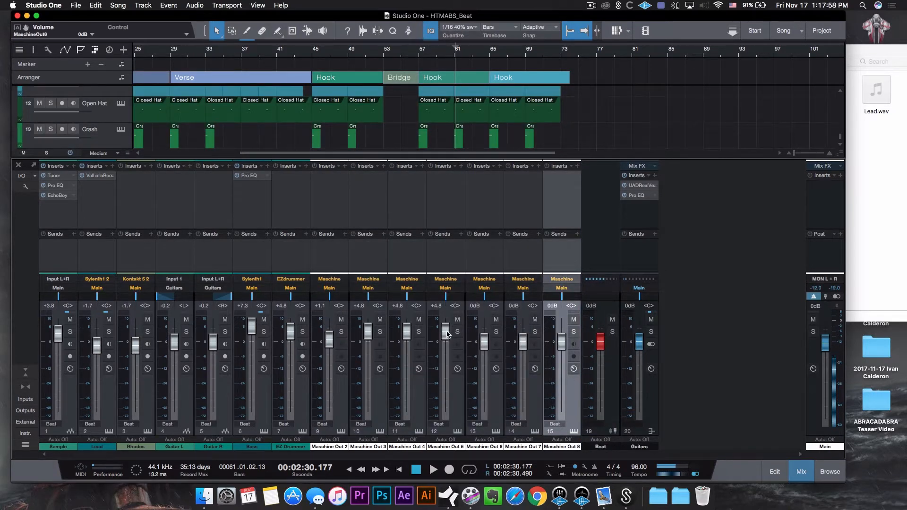
left_click(445, 333, "alt")
left_click(407, 337, "alt")
left_click(367, 336, "alt")
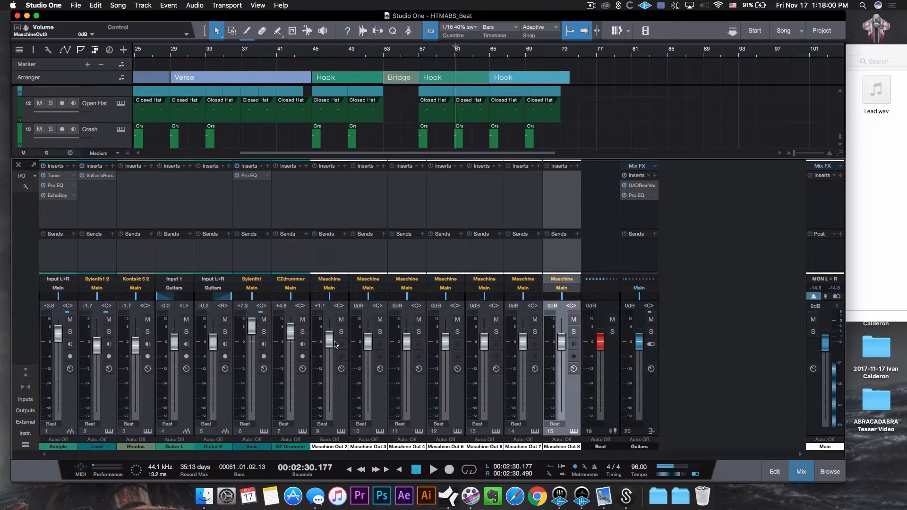
- Reset the Maschine Out 2, EZ Drummer, Bass, Guitar R, Guitar L, Rhodes, Lead and Sample faders to 0 dB
left_click(329, 338, "alt")
left_click(290, 332, "alt")
left_click(252, 327, "alt")
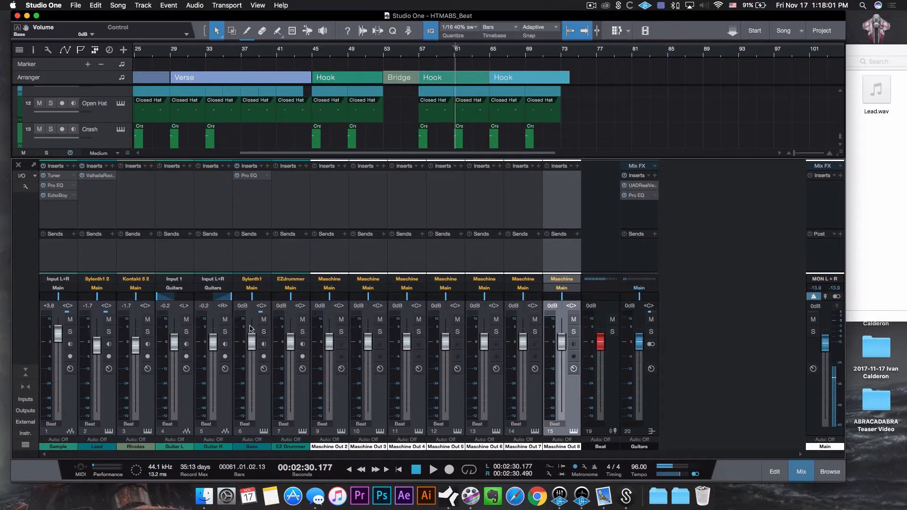
left_click(213, 342, "alt")
left_click(134, 348, "alt")
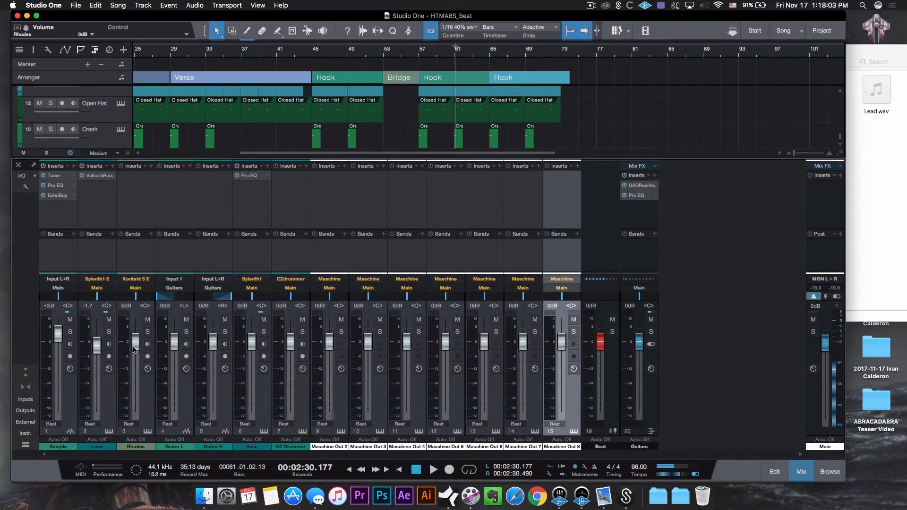
left_click(96, 343, "alt")
left_click(70, 332)
left_click(58, 337, "alt")
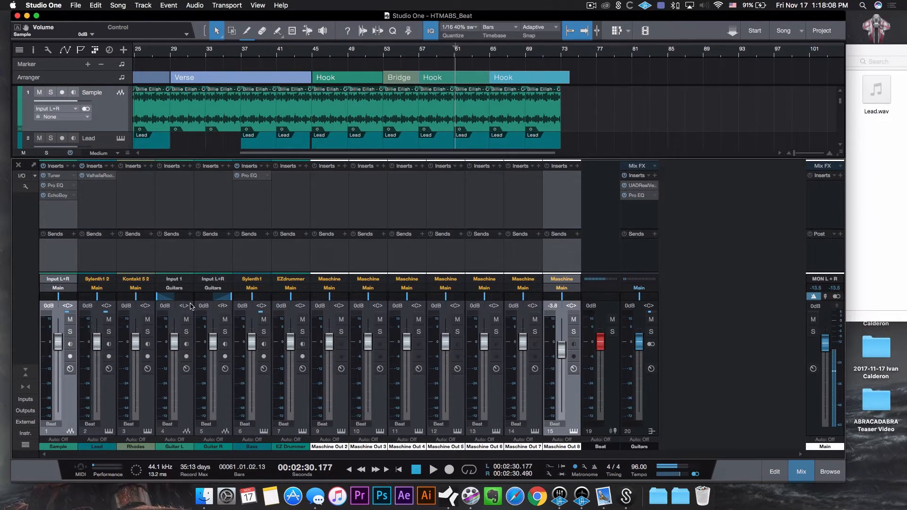
- Centre the panning of Guitar L and Guitar R, and bypass all insert effects across the mixer
left_click(163, 297, "alt")
left_click(225, 300, "alt")
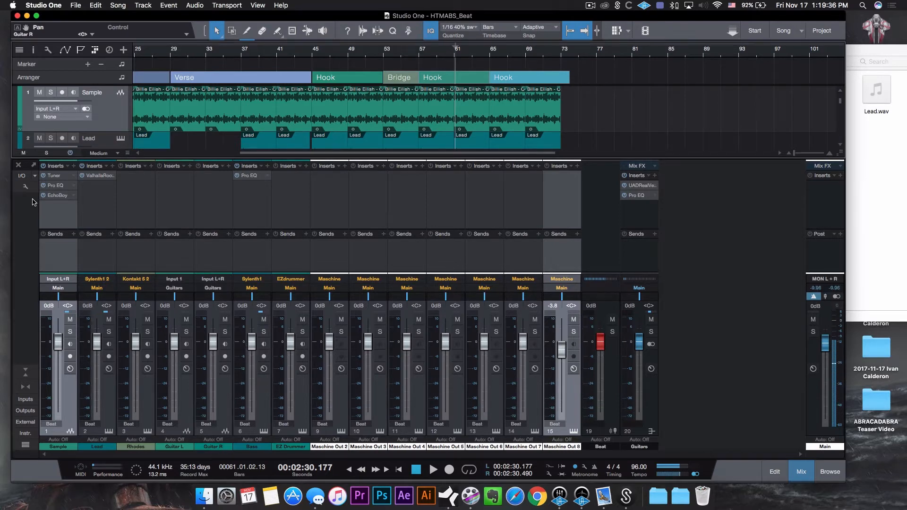
left_click(70, 154)
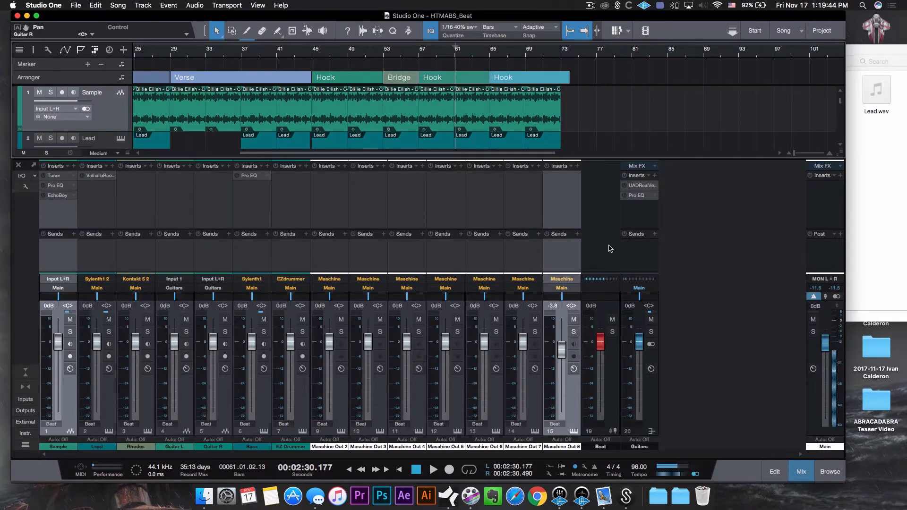
left_click(803, 477)
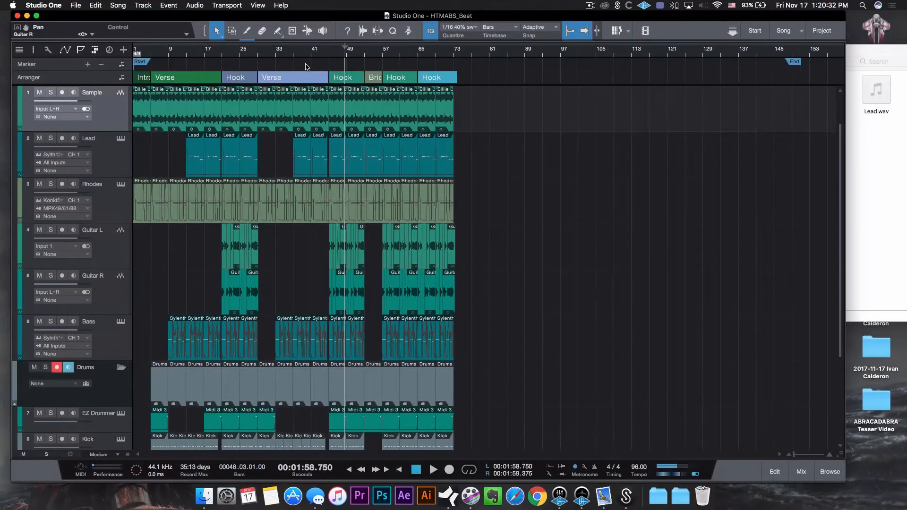
scroll(305, 65, "up", 5)
left_click(294, 149)
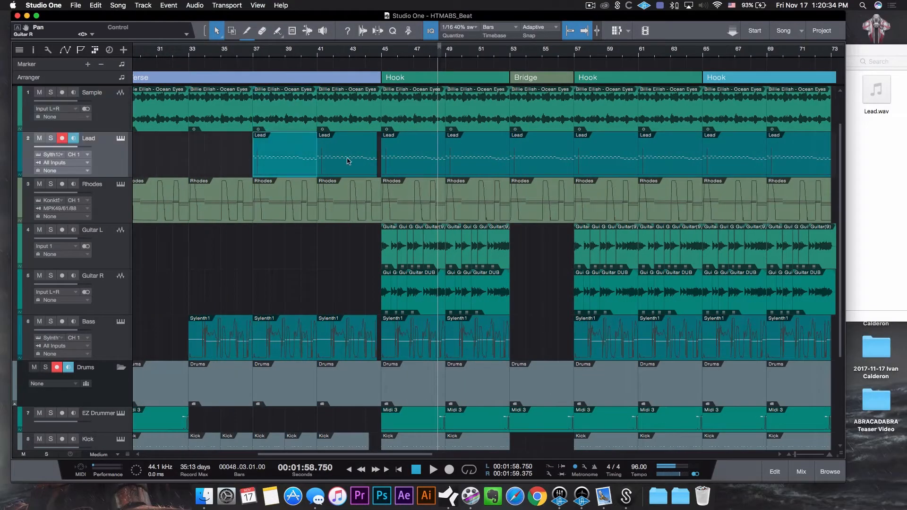
left_click(418, 126)
left_click(483, 156)
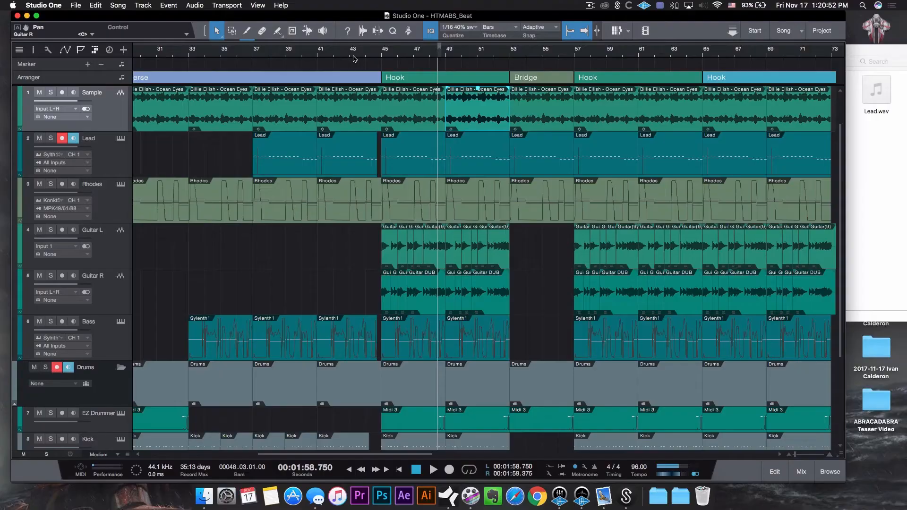
key("w")
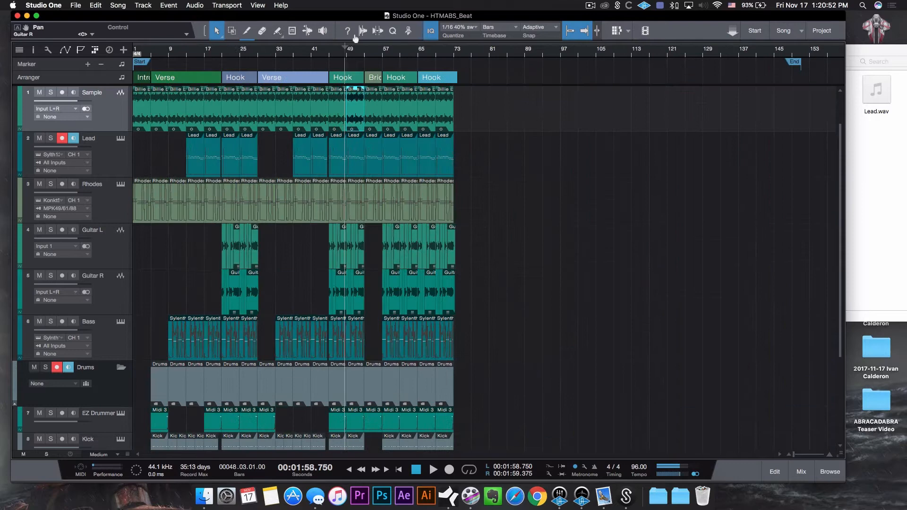
- Merge all events into one continuous event per track, and extend the starts of the late-starting events back to bar 1
left_click(519, 149)
key("super+a")
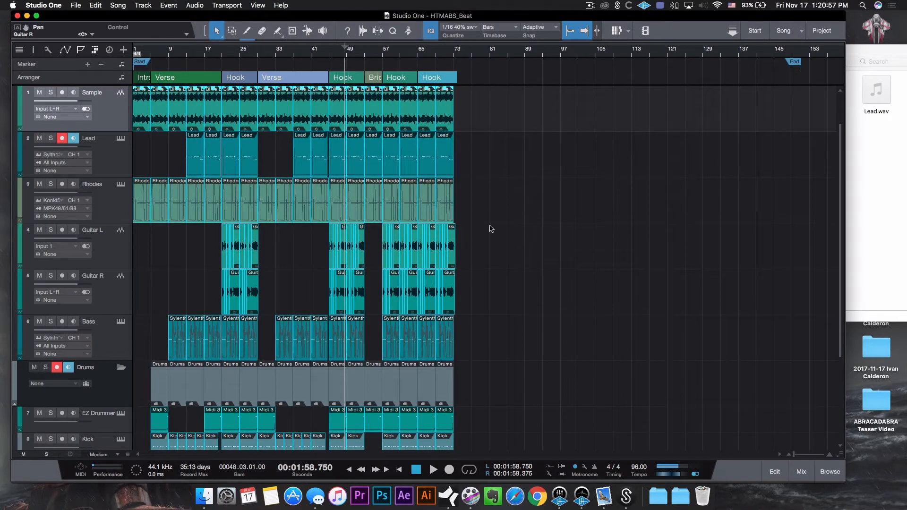
key("g")
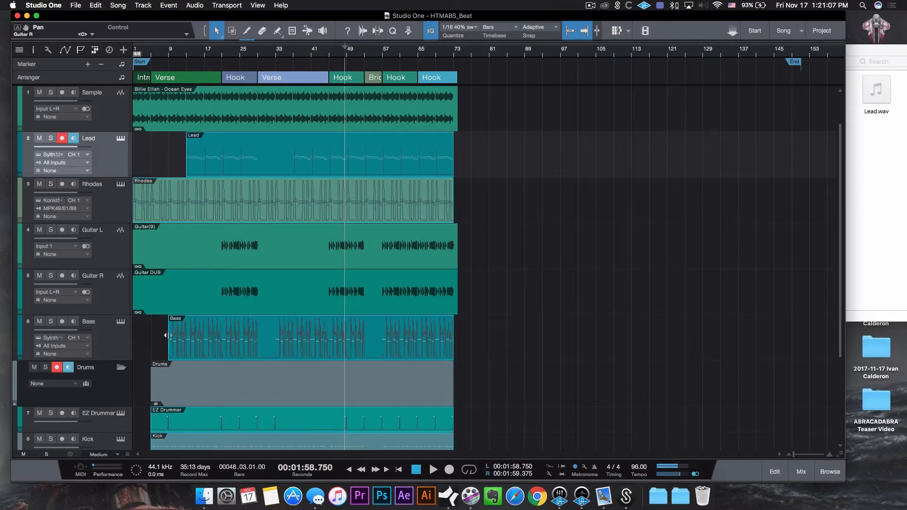
left_click_drag(166, 332, 115, 337)
left_click(529, 212)
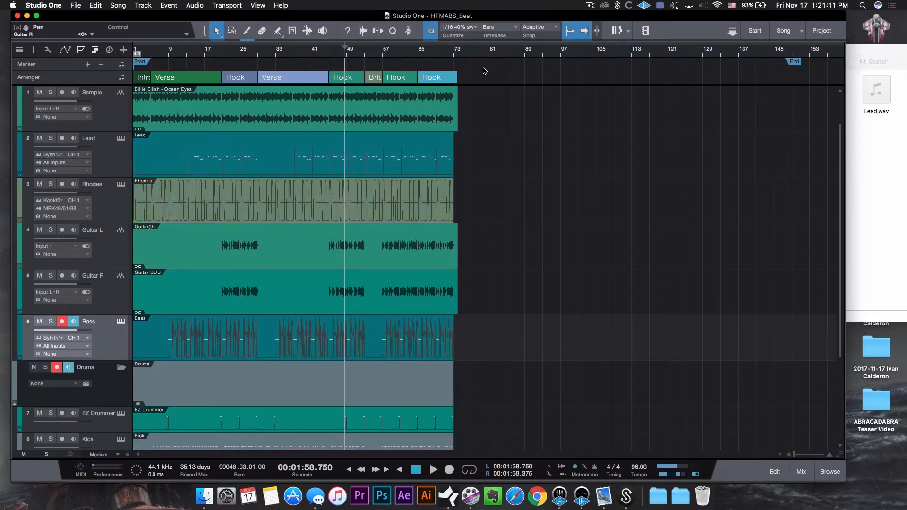
- Extend the ends of the Lead and Rhodes events to bar 74, and place the playhead there
left_click_drag(458, 63, 443, 90)
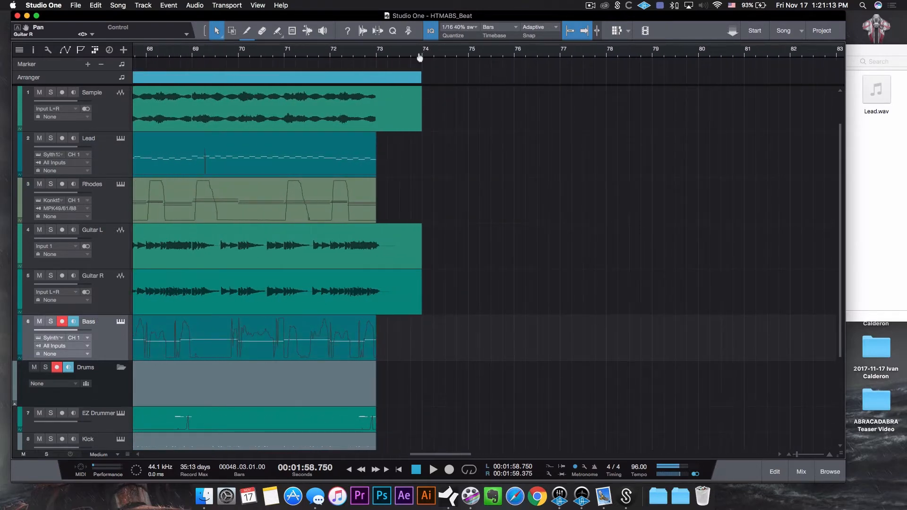
left_click_drag(420, 57, 355, 79)
scroll(453, 122, "right", 2)
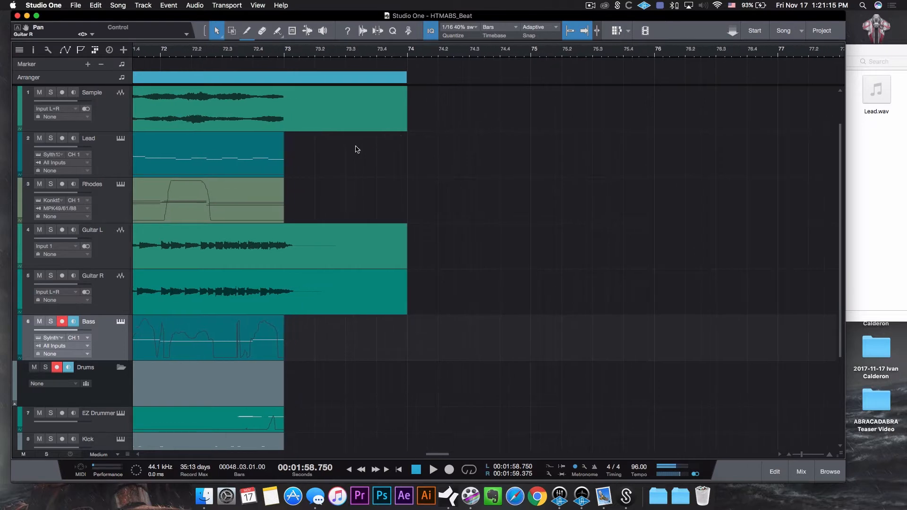
left_click_drag(347, 142, 283, 219)
left_click_drag(287, 158, 407, 160)
left_click(408, 53)
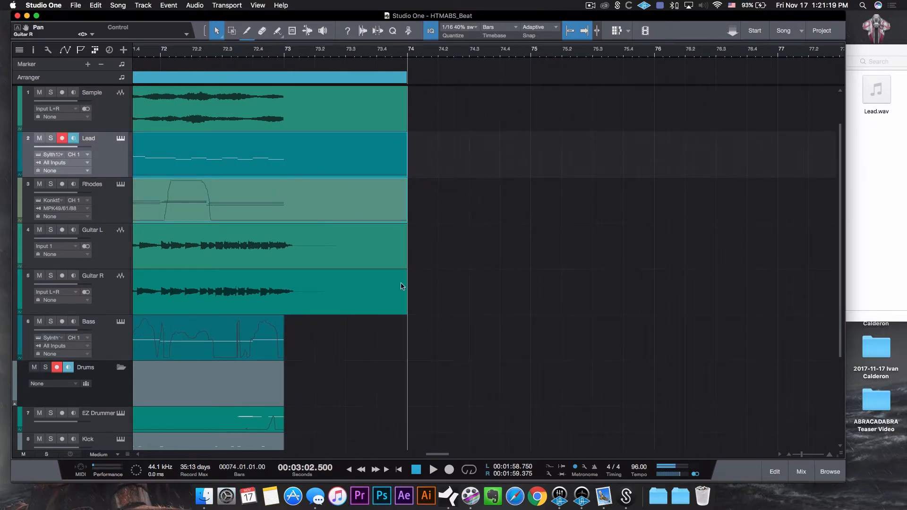
- Extend the ends of the Bass, EZ Drummer, Kick, Snare, Closed Hat and Open Hat events to bar 74
scroll(401, 279, "down", 6)
left_click(330, 214)
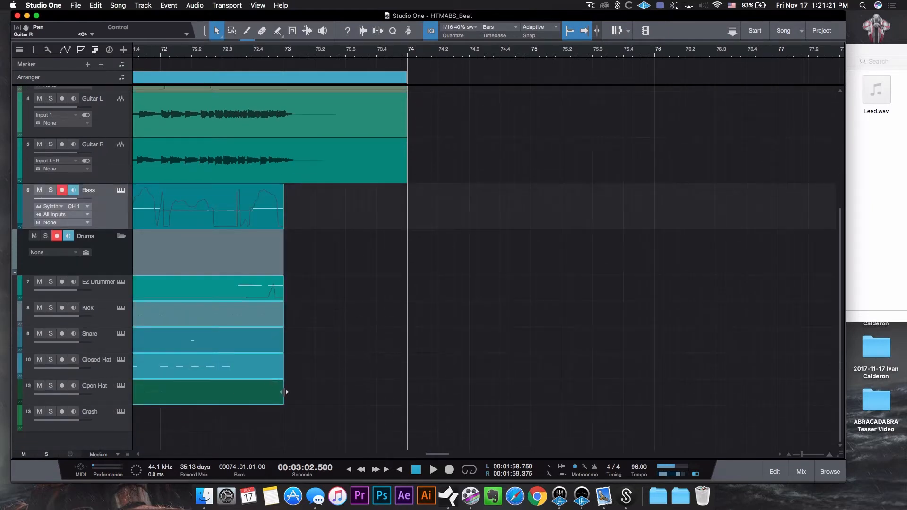
left_click_drag(285, 392, 407, 384)
left_click(485, 330)
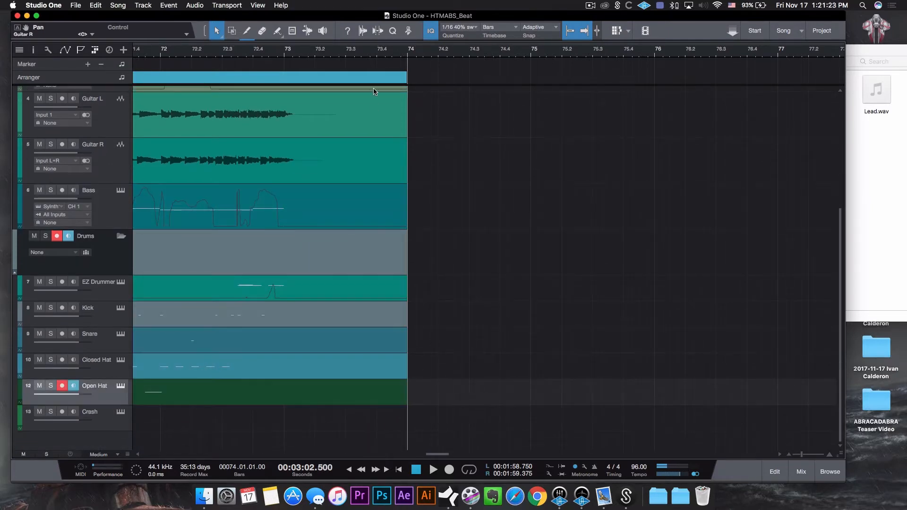